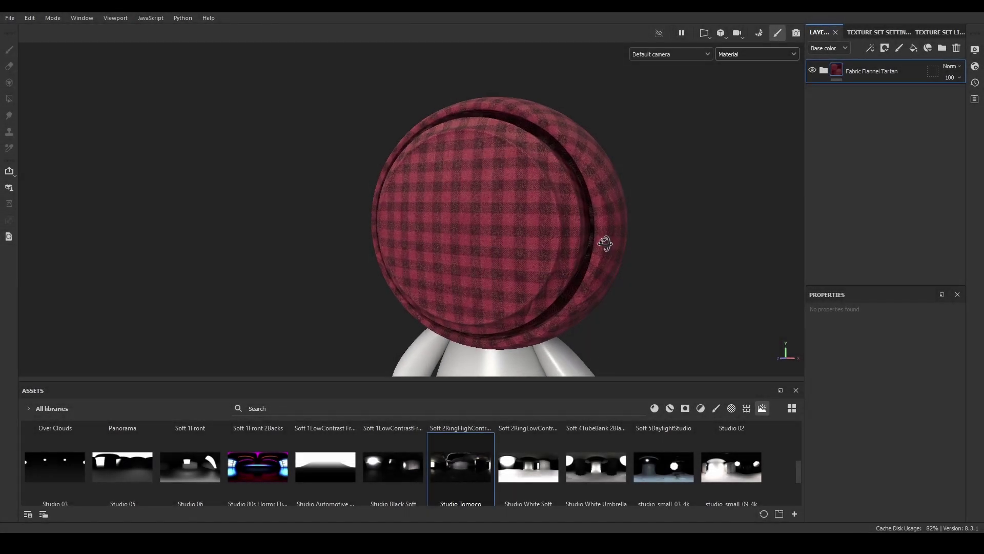
Add a new paint layer, Layer 1, with a Baked Lighting Environment filter
{"action": "left_click", "coordinate": [899, 48]}
{"action": "left_click", "coordinate": [870, 47]}
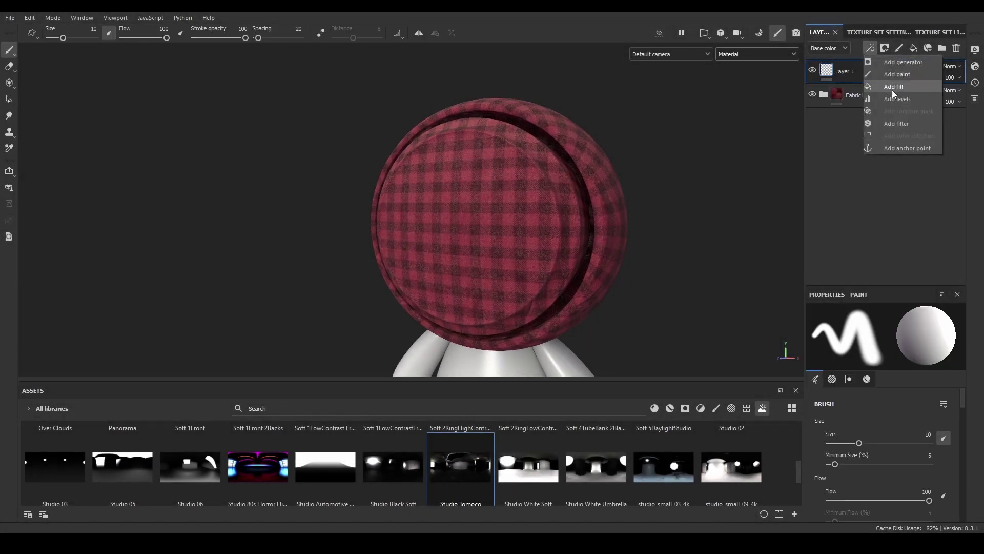
{"action": "left_click", "coordinate": [897, 124]}
{"action": "left_click", "coordinate": [864, 353]}
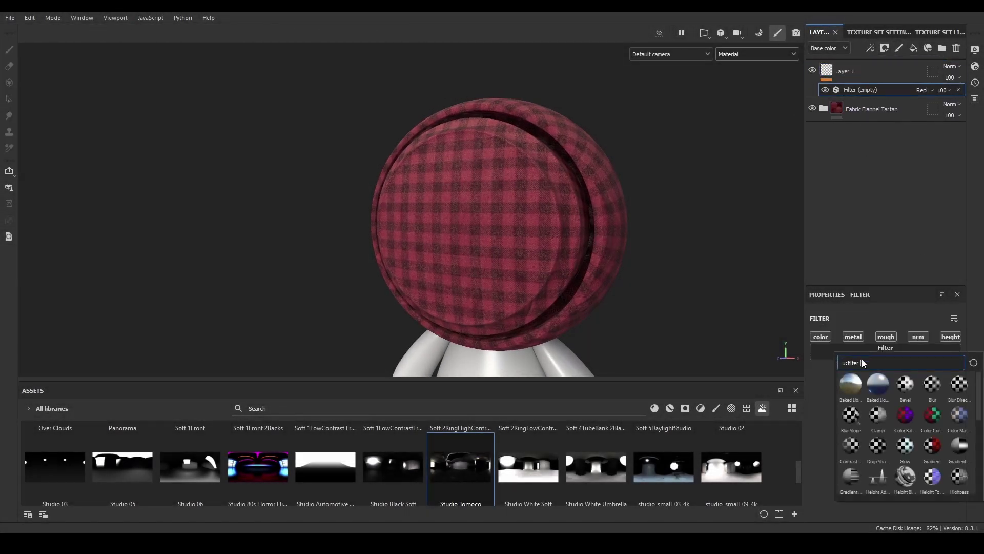
{"action": "left_click", "coordinate": [851, 383]}
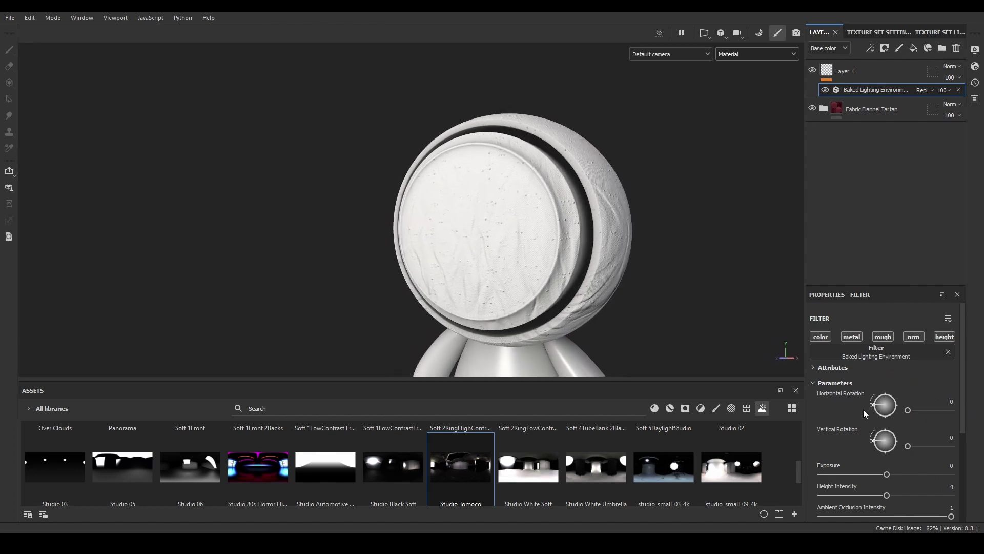
Assign Studio Tomoco as the filter's Environment Map
{"action": "scroll", "coordinate": [863, 410], "scroll_direction": "down", "scroll_amount": 4}
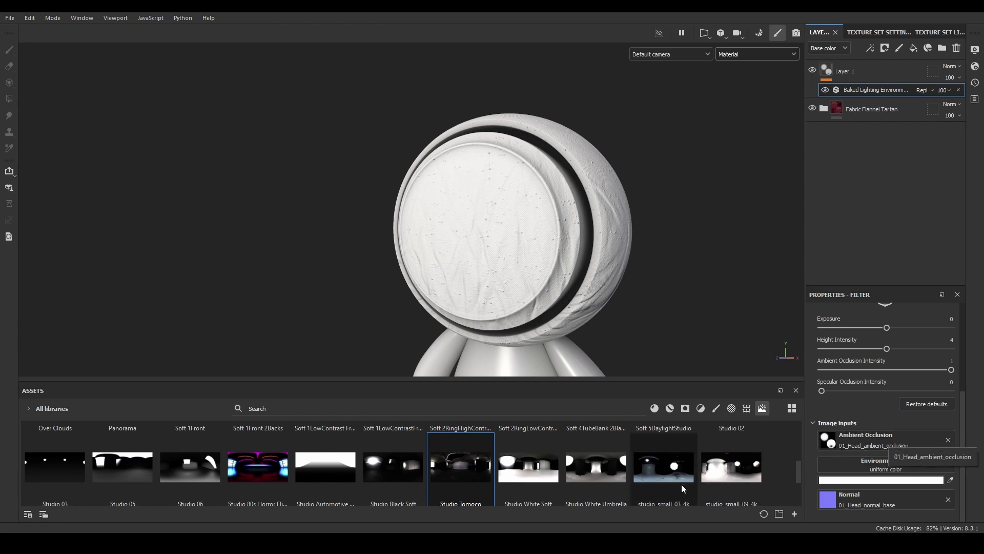
{"action": "left_click_drag", "start_coordinate": [513, 465], "coordinate": [875, 465]}
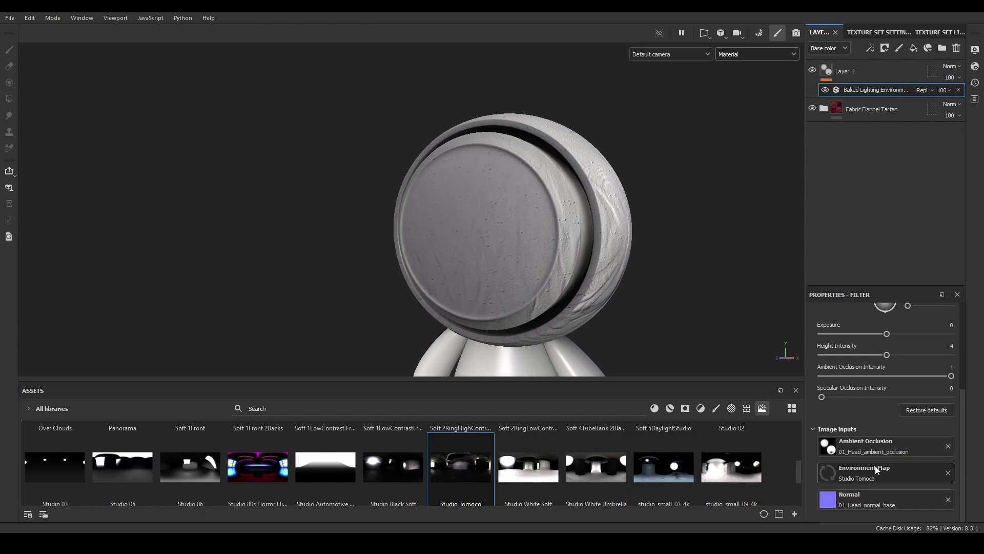
{"action": "left_click_drag", "start_coordinate": [554, 253], "coordinate": [528, 254], "text": "alt"}
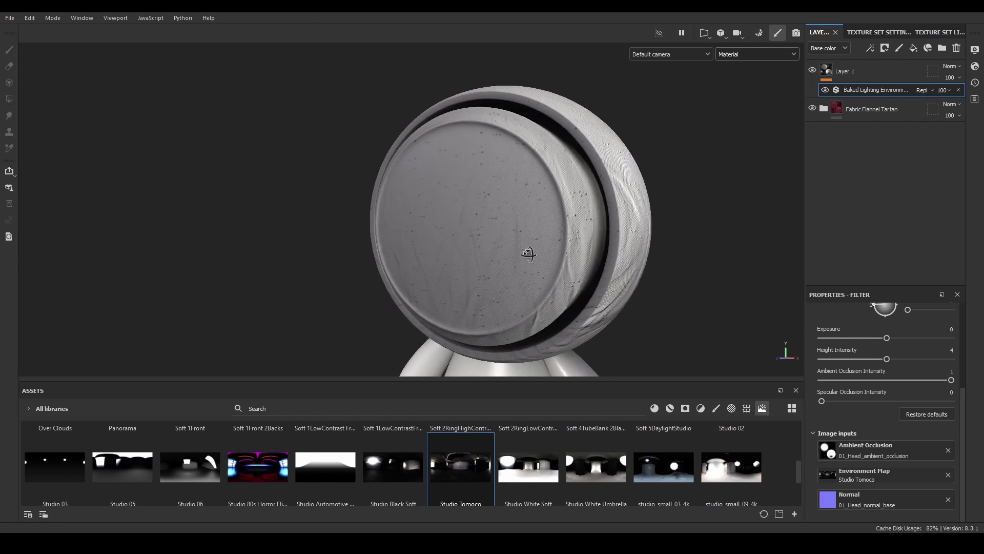
Set Layer 1's blend mode to Overlay and rotate the environment light around the tartan head
{"action": "left_click", "coordinate": [951, 67]}
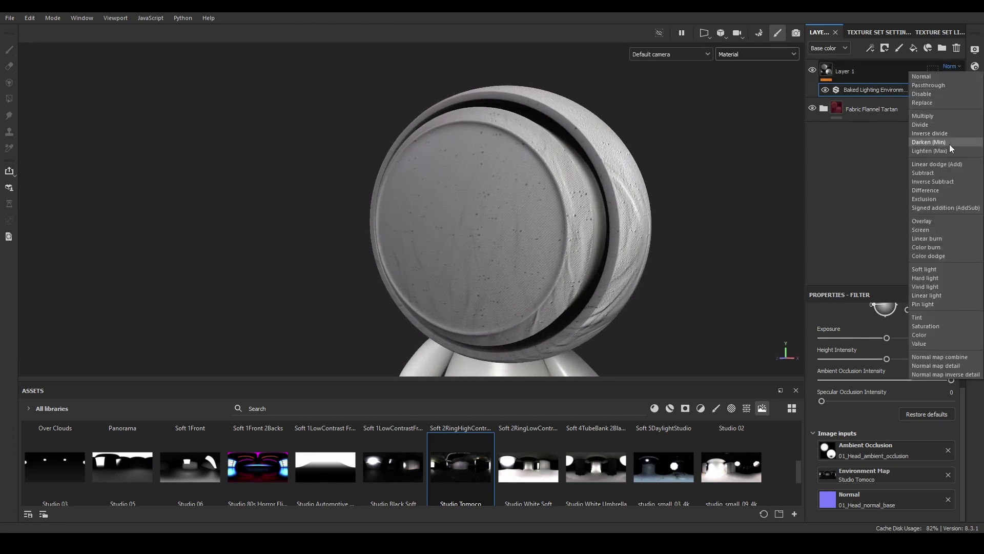
{"action": "left_click", "coordinate": [937, 221]}
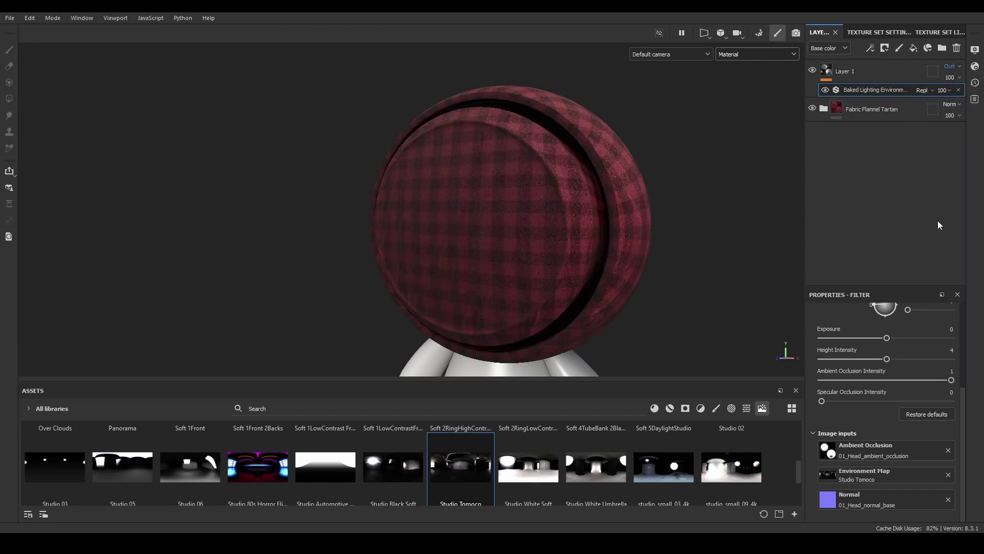
{"action": "left_click_drag", "start_coordinate": [530, 243], "coordinate": [569, 253], "text": "alt"}
{"action": "right_click_drag", "start_coordinate": [568, 253], "coordinate": [480, 258], "text": "shift"}
Switch the viewport display from Material to Base color only
{"action": "left_click", "coordinate": [736, 55]}
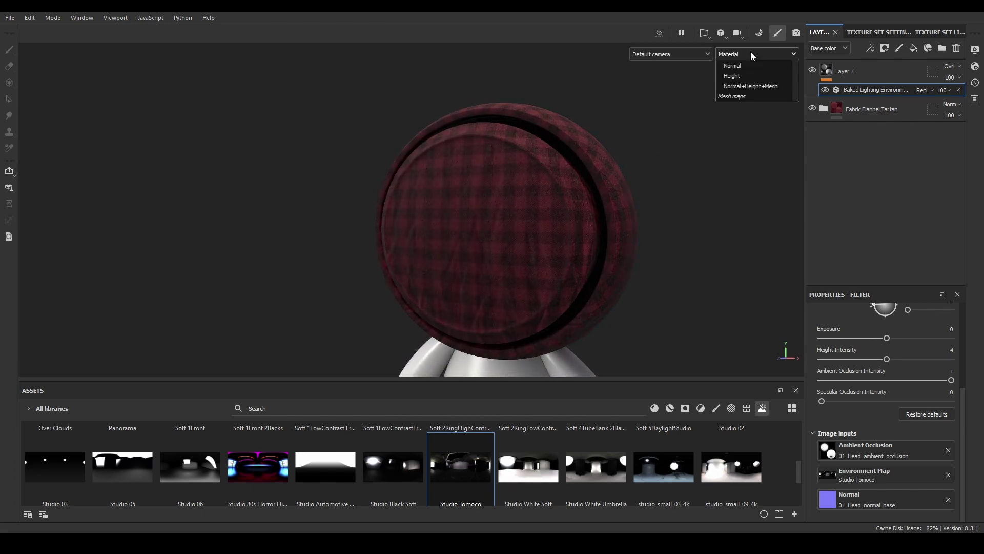
{"action": "left_click", "coordinate": [737, 99]}
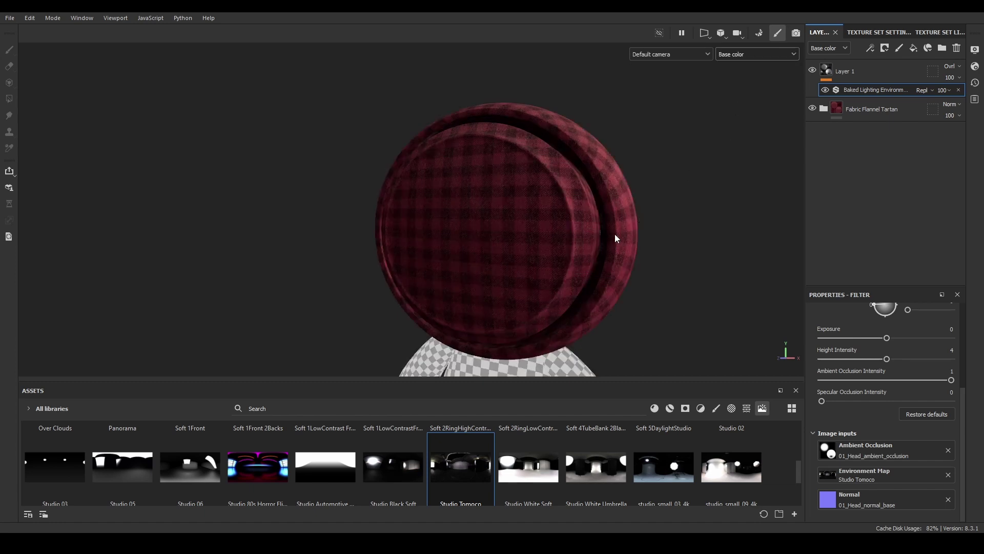
{"action": "left_click_drag", "start_coordinate": [606, 235], "coordinate": [625, 226], "text": "alt"}
Adjust the baked lighting filter's rotation angles and set Specular Occlusion Intensity to 1
{"action": "scroll", "coordinate": [851, 380], "scroll_direction": "up", "scroll_amount": 2}
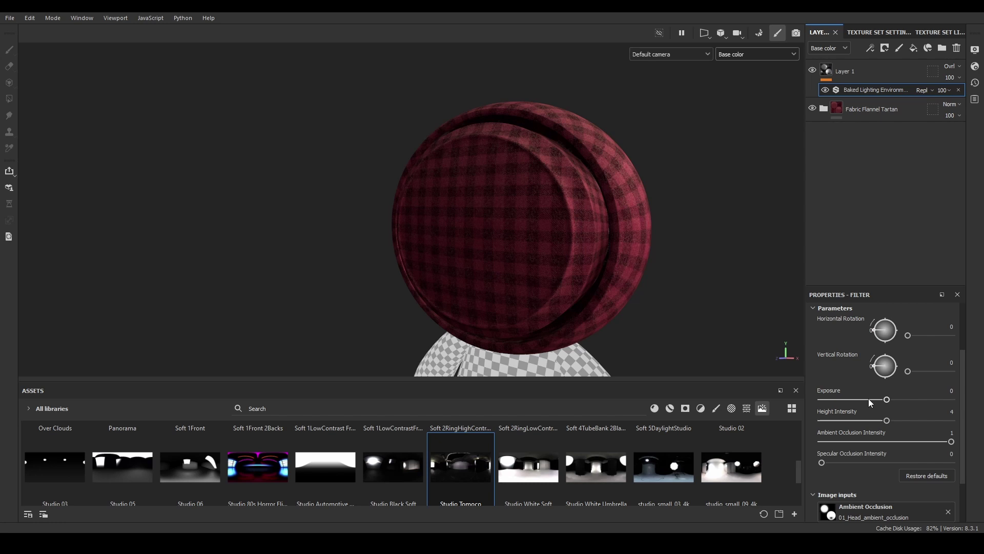
{"action": "mouse_move", "coordinate": [908, 335]}
{"action": "left_mouse_down"}
{"action": "mouse_move", "coordinate": [924, 335]}
{"action": "mouse_move", "coordinate": [909, 336]}
{"action": "left_mouse_up"}
{"action": "mouse_move", "coordinate": [908, 371]}
{"action": "left_mouse_down"}
{"action": "mouse_move", "coordinate": [923, 371]}
{"action": "mouse_move", "coordinate": [902, 382]}
{"action": "left_mouse_up"}
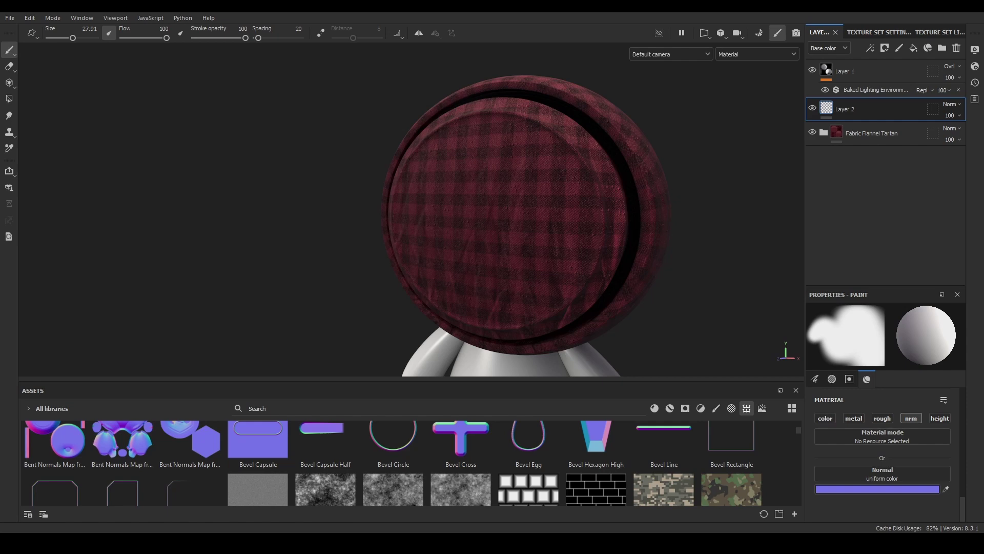
Paint Bevel Hexagon High normal strokes across the tartan face on Layer 2
{"action": "left_click_drag", "start_coordinate": [603, 275], "coordinate": [562, 285], "text": "alt"}
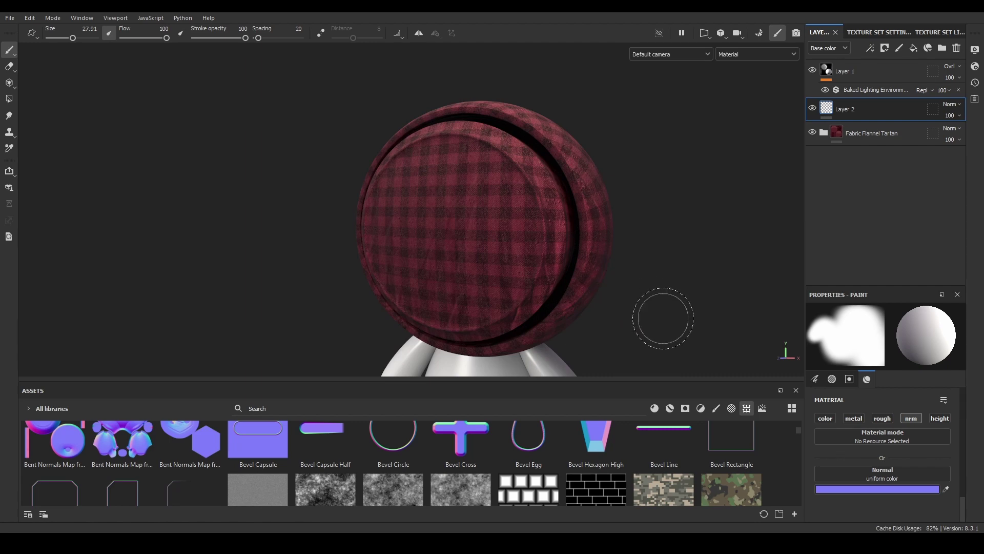
{"action": "left_click_drag", "start_coordinate": [866, 482], "coordinate": [872, 479]}
{"action": "scroll", "coordinate": [461, 221], "scroll_direction": "up", "scroll_amount": 5}
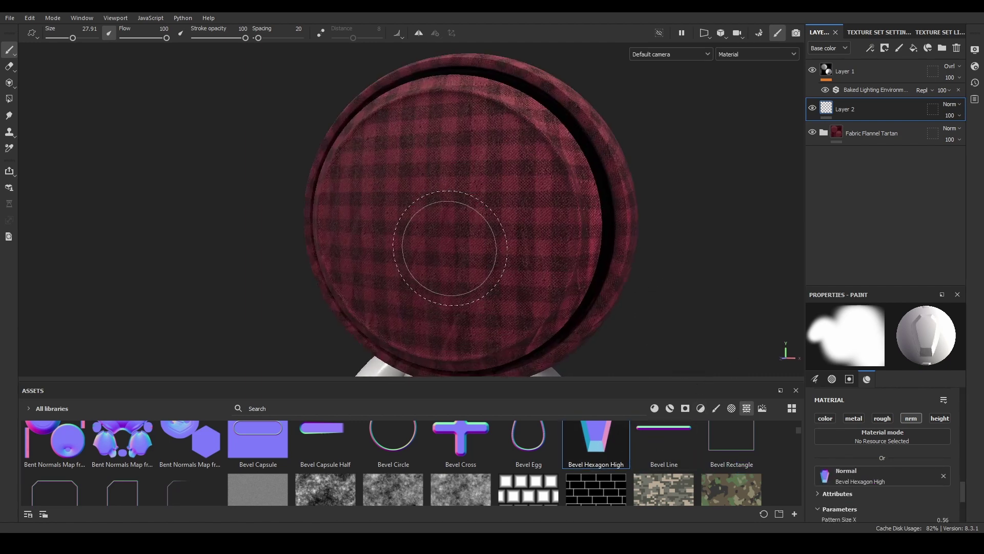
{"action": "left_click_drag", "start_coordinate": [485, 252], "coordinate": [593, 252]}
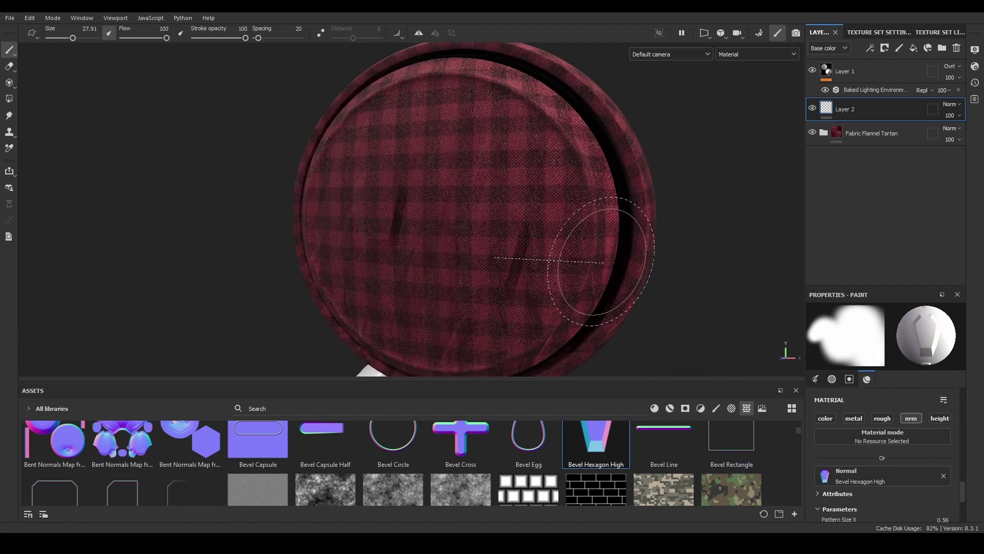
Show Base color in the viewport and select the baked lighting filter to set Exposure to 1
{"action": "left_click", "coordinate": [748, 62]}
{"action": "left_click", "coordinate": [738, 67]}
{"action": "mouse_move", "coordinate": [617, 224]}
{"action": "left_mouse_down", "text": "alt"}
{"action": "mouse_move", "coordinate": [598, 231]}
{"action": "mouse_move", "coordinate": [589, 257]}
{"action": "mouse_move", "coordinate": [617, 235]}
{"action": "mouse_move", "coordinate": [640, 254]}
{"action": "mouse_move", "coordinate": [654, 240]}
{"action": "left_mouse_up", "text": "alt"}
{"action": "left_click", "coordinate": [874, 89]}
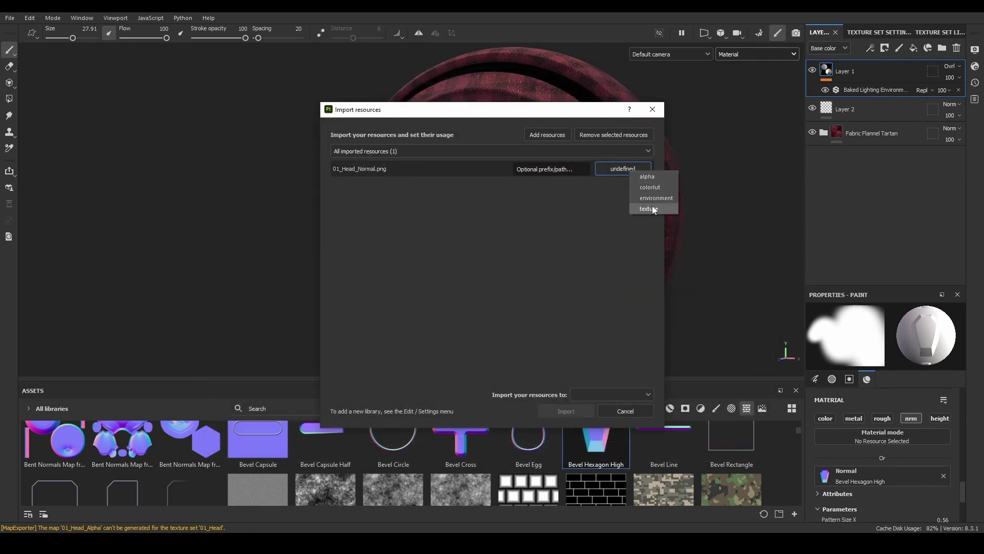
Choose the storage location for the imported 01_Head_Normal map and view the head in Base color
{"action": "left_click", "coordinate": [651, 207]}
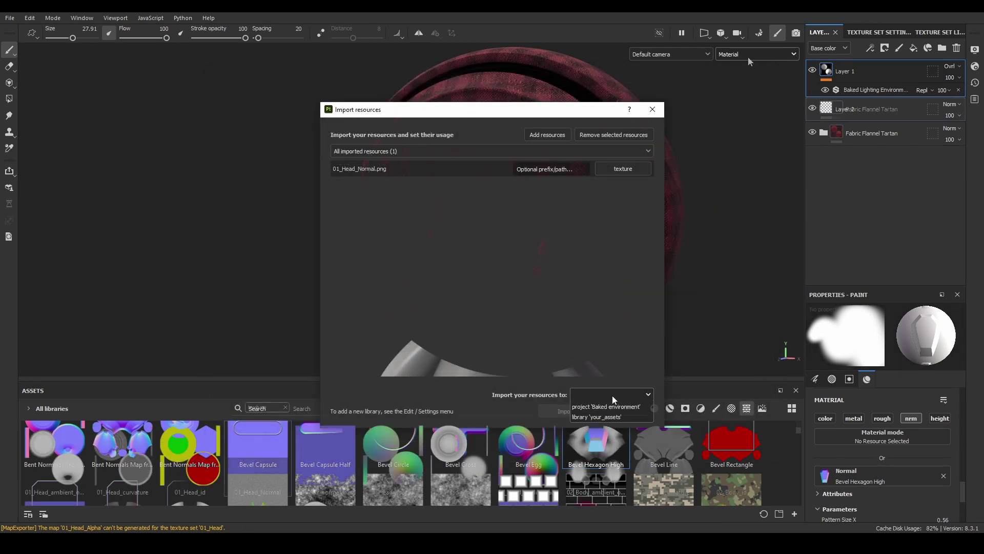
{"action": "left_click", "coordinate": [752, 116]}
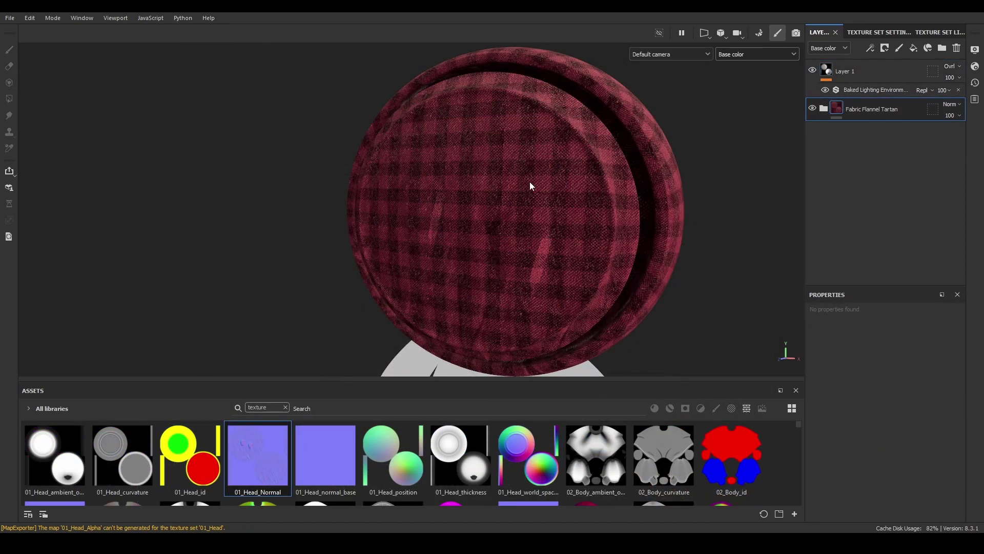
{"action": "mouse_move", "coordinate": [530, 186]}
{"action": "left_mouse_down", "text": "alt"}
{"action": "mouse_move", "coordinate": [506, 220]}
{"action": "mouse_move", "coordinate": [547, 250]}
{"action": "mouse_move", "coordinate": [522, 248]}
{"action": "left_mouse_up", "text": "alt"}
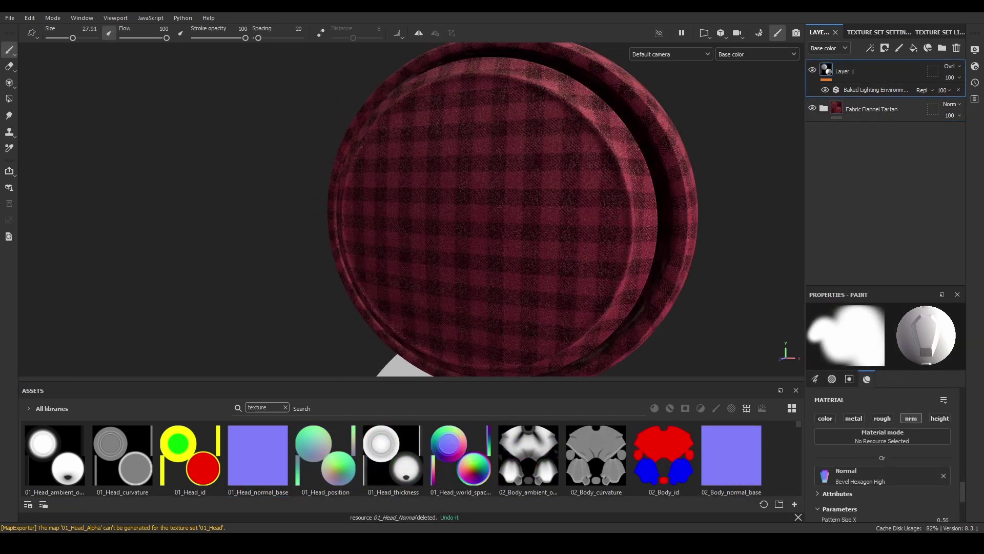
{"action": "scroll", "coordinate": [502, 211], "scroll_direction": "down", "scroll_amount": 5}
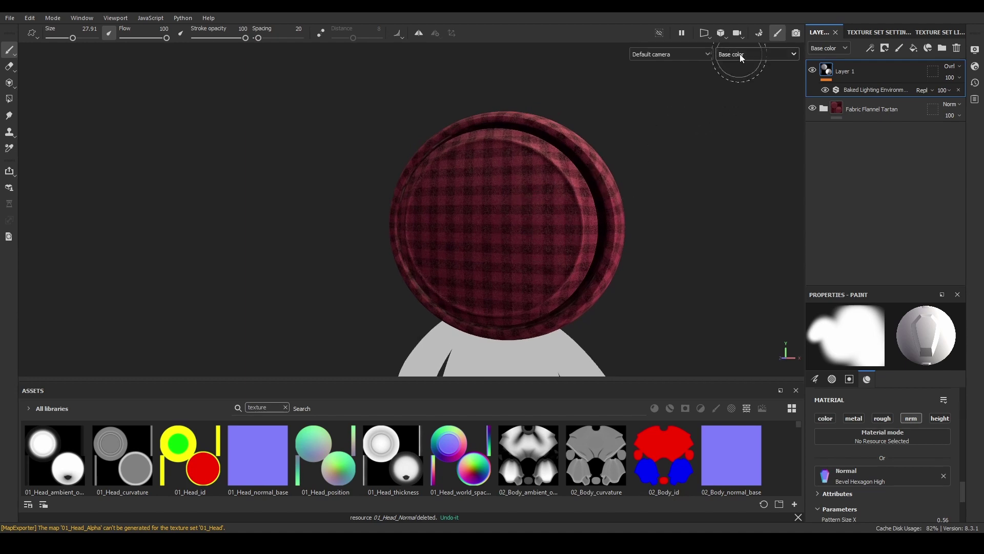
Return the viewport to full Material view and rotate the environment light across the head
{"action": "left_click", "coordinate": [740, 54]}
{"action": "left_click", "coordinate": [733, 65]}
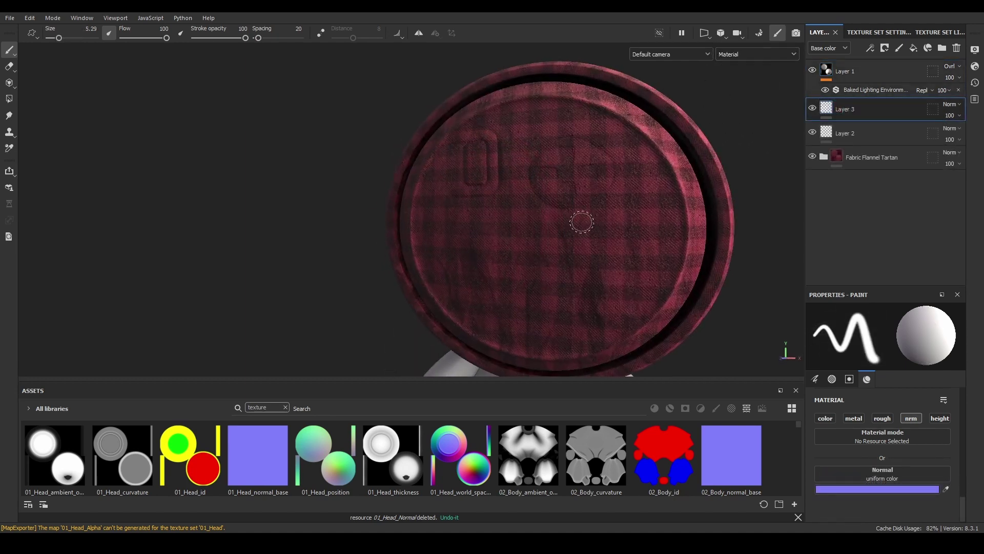
{"action": "left_click_drag", "start_coordinate": [582, 226], "coordinate": [660, 221], "text": "alt"}
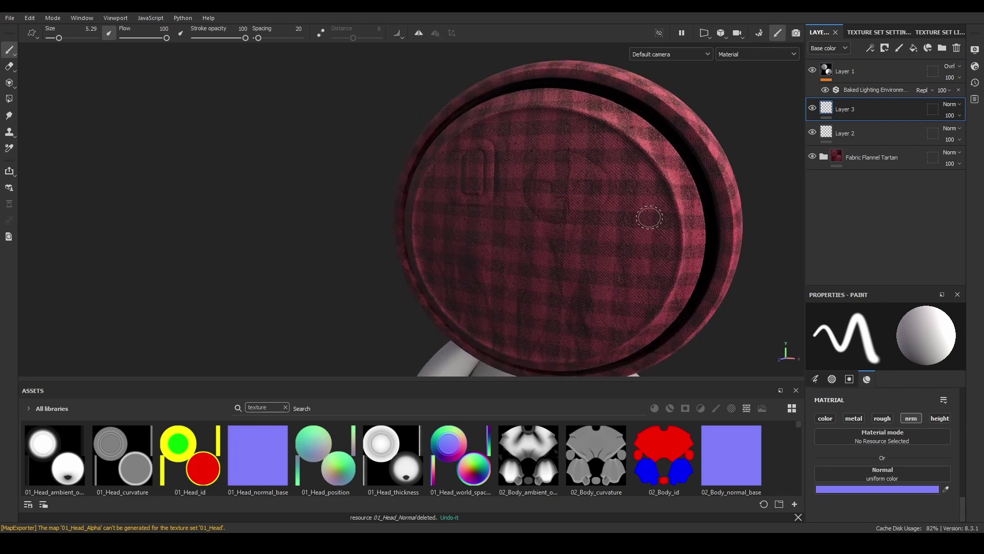
{"action": "right_click_drag", "start_coordinate": [649, 218], "coordinate": [582, 244], "text": "shift"}
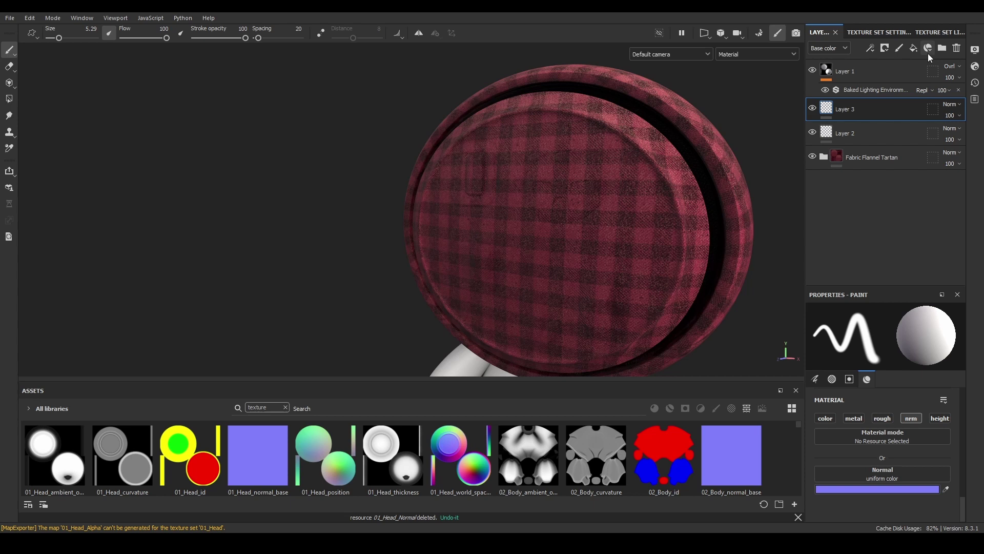
Add a new paint layer, Layer 4, with an anchor point
{"action": "left_click", "coordinate": [901, 49]}
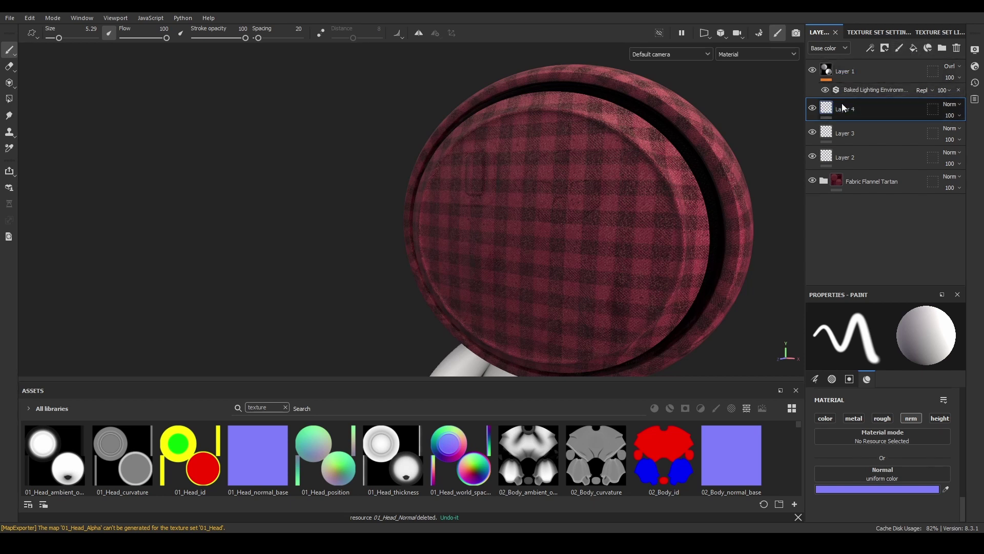
{"action": "left_click", "coordinate": [870, 48]}
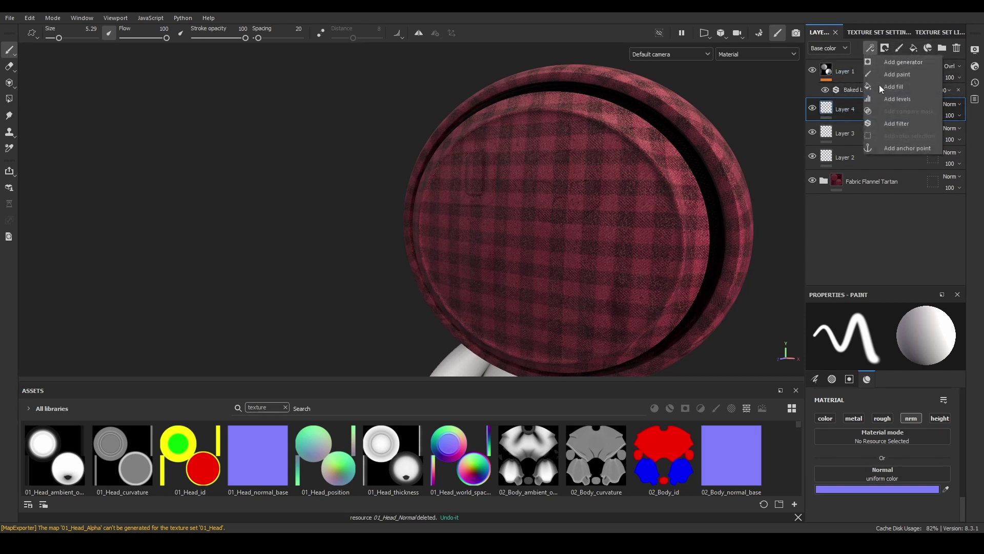
{"action": "left_click", "coordinate": [892, 149]}
Set Layer 4's Normal-channel blend mode to Passthrough and check the shading
{"action": "left_click", "coordinate": [829, 48]}
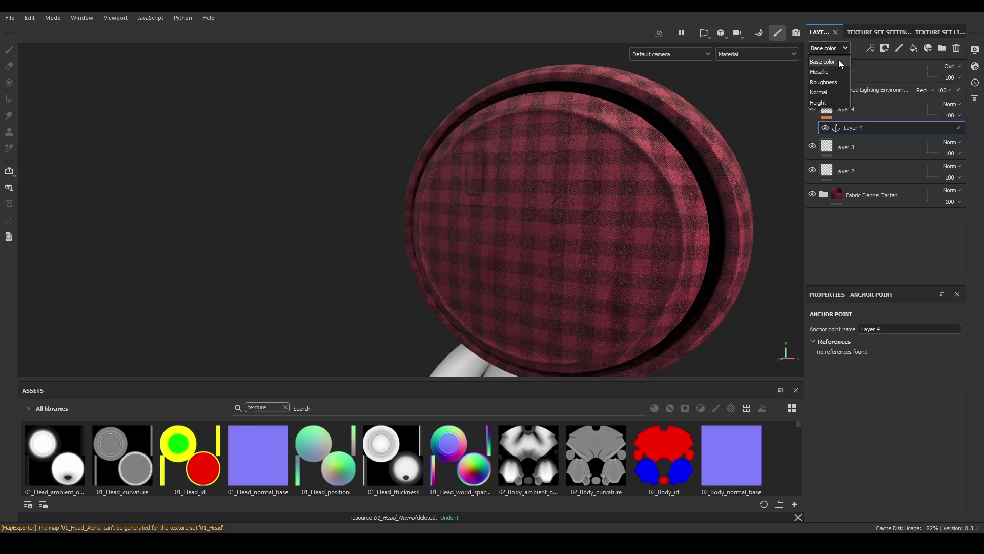
{"action": "left_click", "coordinate": [821, 92]}
{"action": "left_click", "coordinate": [949, 105]}
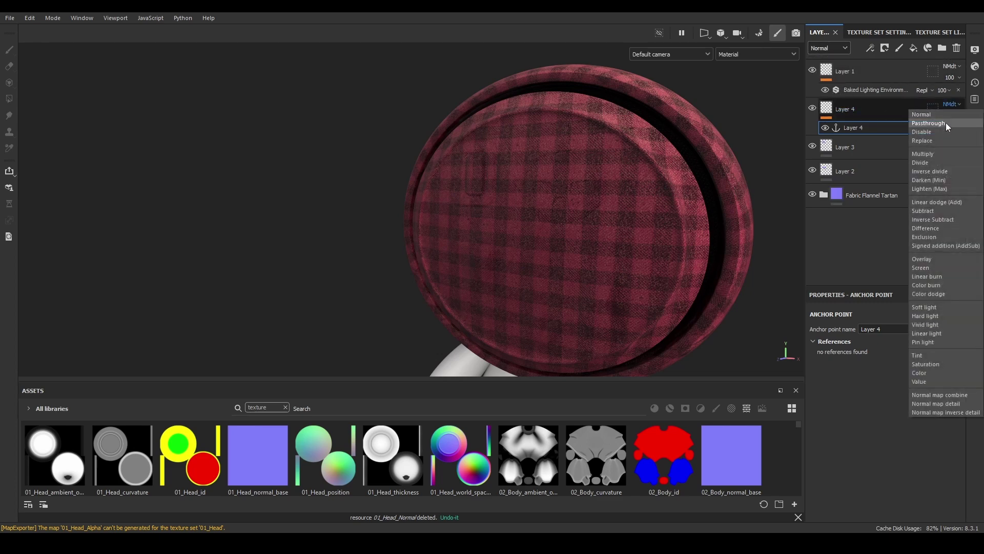
{"action": "left_click", "coordinate": [928, 123]}
{"action": "left_click_drag", "start_coordinate": [688, 217], "coordinate": [667, 193], "text": "alt"}
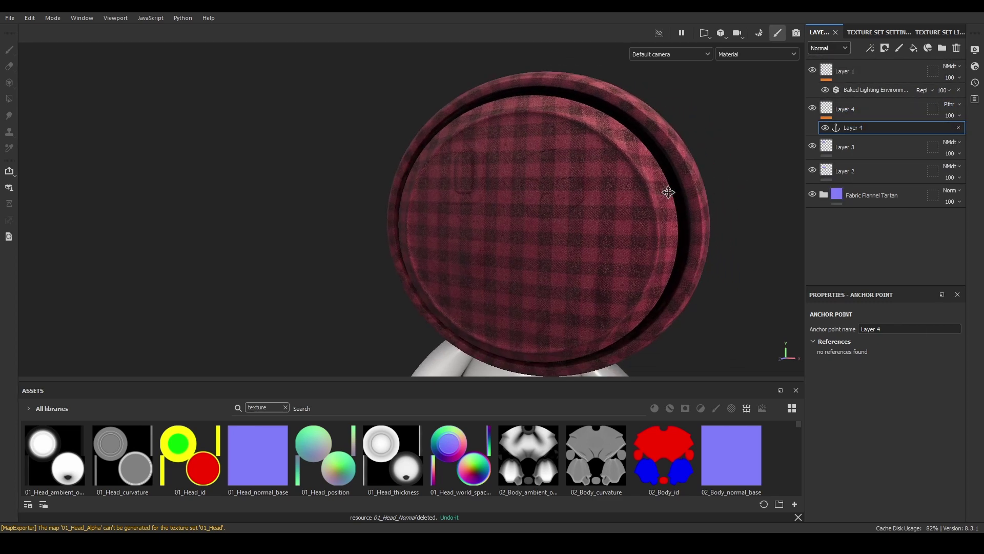
{"action": "left_click_drag", "start_coordinate": [601, 220], "coordinate": [634, 222], "text": "alt"}
{"action": "mouse_move", "coordinate": [634, 222]}
{"action": "right_mouse_down", "text": "shift"}
{"action": "mouse_move", "coordinate": [619, 222]}
{"action": "mouse_move", "coordinate": [629, 225]}
{"action": "right_mouse_up", "text": "shift"}
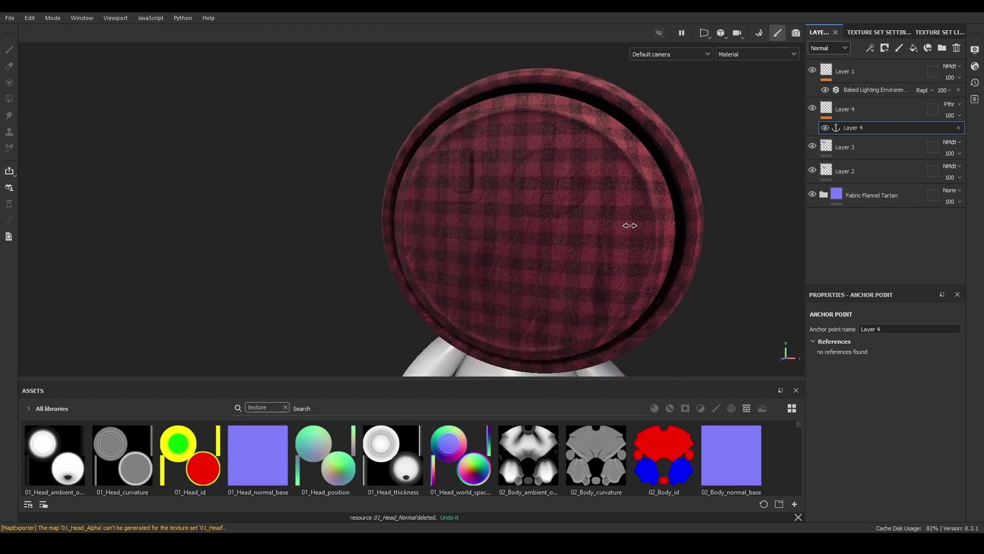
Add Fill layer 1 below the Fabric Flannel Tartan folder using 01_Head_normal_base as its normal
{"action": "left_click", "coordinate": [867, 197]}
{"action": "left_click", "coordinate": [913, 47]}
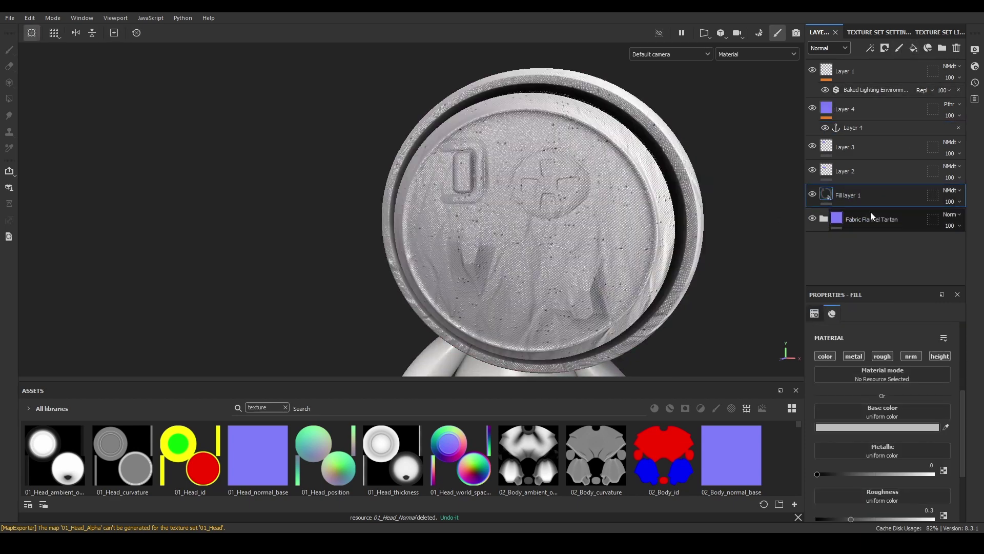
{"action": "left_click_drag", "start_coordinate": [861, 196], "coordinate": [869, 230]}
{"action": "scroll", "coordinate": [866, 410], "scroll_direction": "down", "scroll_amount": 3}
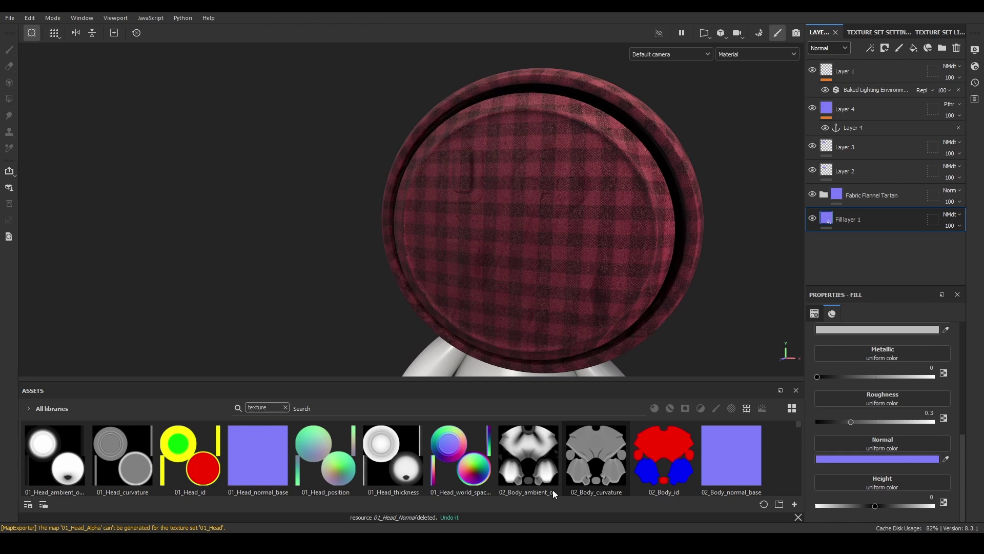
{"action": "left_click_drag", "start_coordinate": [267, 456], "coordinate": [876, 487]}
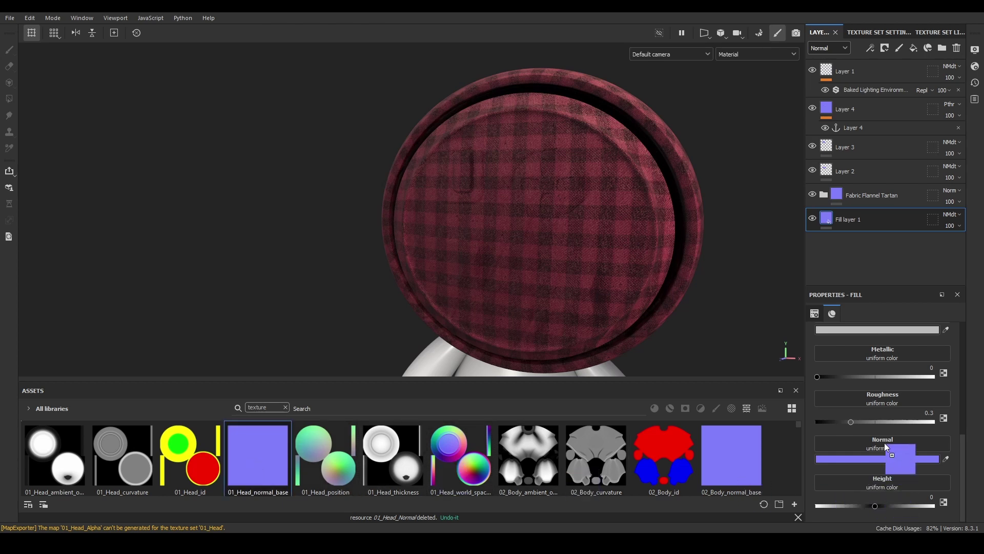
{"action": "left_click_drag", "start_coordinate": [884, 441], "coordinate": [885, 442]}
{"action": "mouse_move", "coordinate": [588, 289]}
{"action": "left_mouse_down", "text": "alt"}
{"action": "mouse_move", "coordinate": [531, 290]}
{"action": "mouse_move", "coordinate": [576, 269]}
{"action": "mouse_move", "coordinate": [580, 282]}
{"action": "left_mouse_up", "text": "alt"}
Set Normal mixing to Replace in Texture Set Settings
{"action": "left_click", "coordinate": [871, 32]}
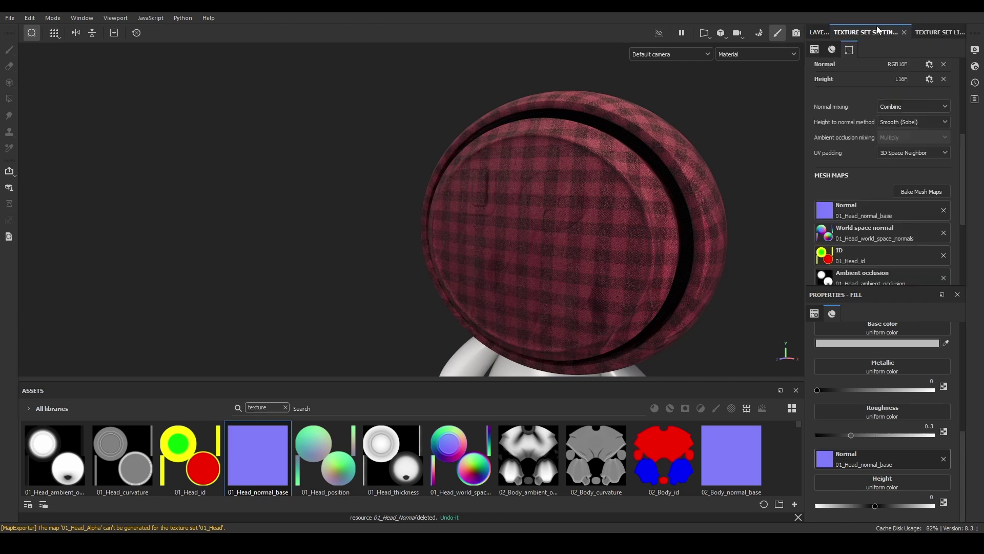
{"action": "left_click", "coordinate": [898, 108]}
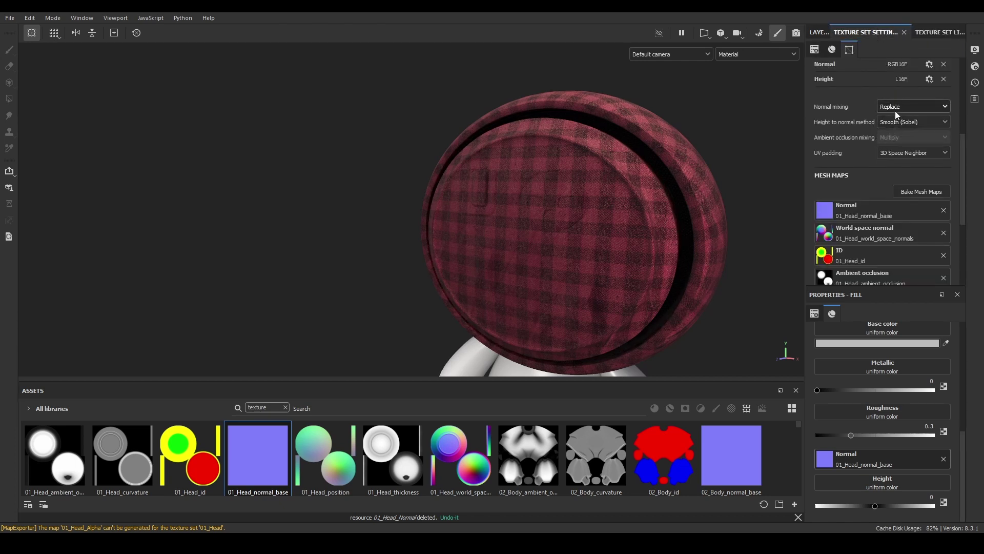
{"action": "left_click_drag", "start_coordinate": [672, 251], "coordinate": [645, 244], "text": "alt"}
Feed the Layer 4 anchor point's Normal channel into the Baked Lighting Environment filter's Normal input
{"action": "left_click", "coordinate": [817, 32]}
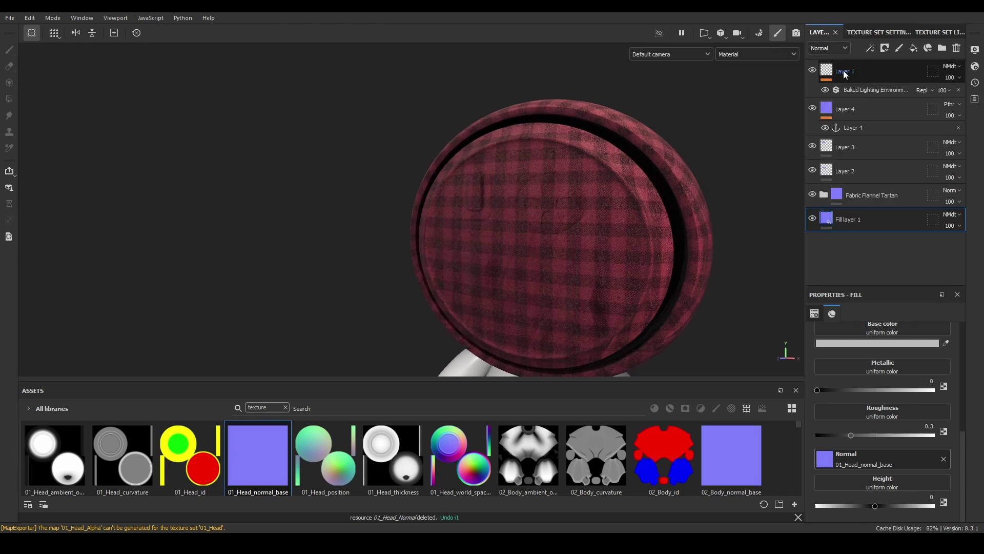
{"action": "left_click", "coordinate": [857, 91]}
{"action": "left_click", "coordinate": [869, 496]}
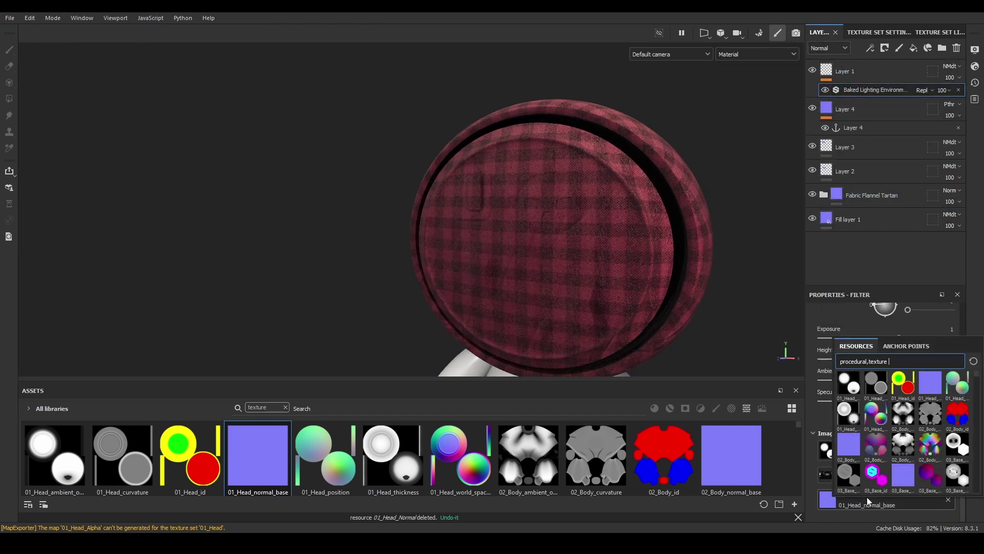
{"action": "left_click", "coordinate": [914, 346]}
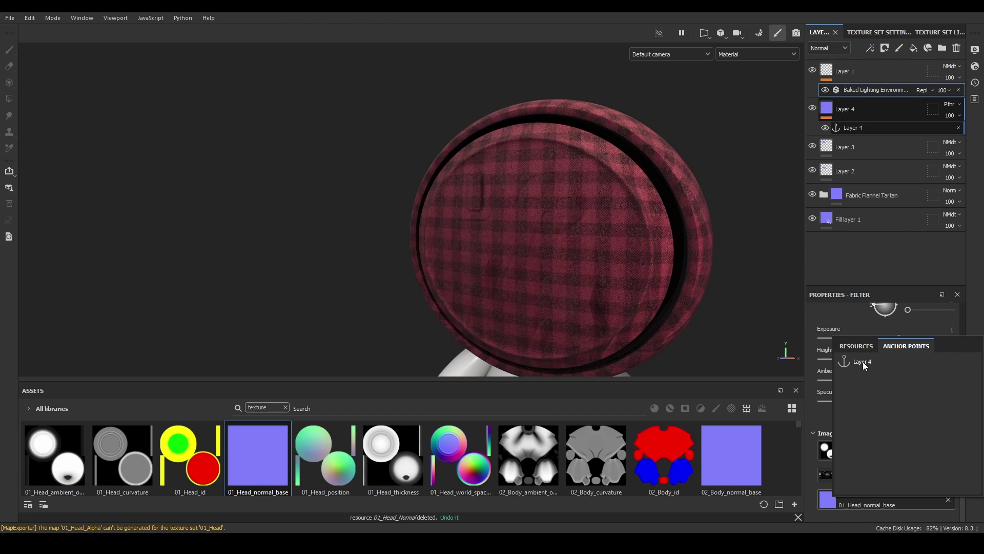
{"action": "left_click", "coordinate": [862, 362]}
{"action": "scroll", "coordinate": [874, 419], "scroll_direction": "down", "scroll_amount": 1}
{"action": "left_click", "coordinate": [914, 473]}
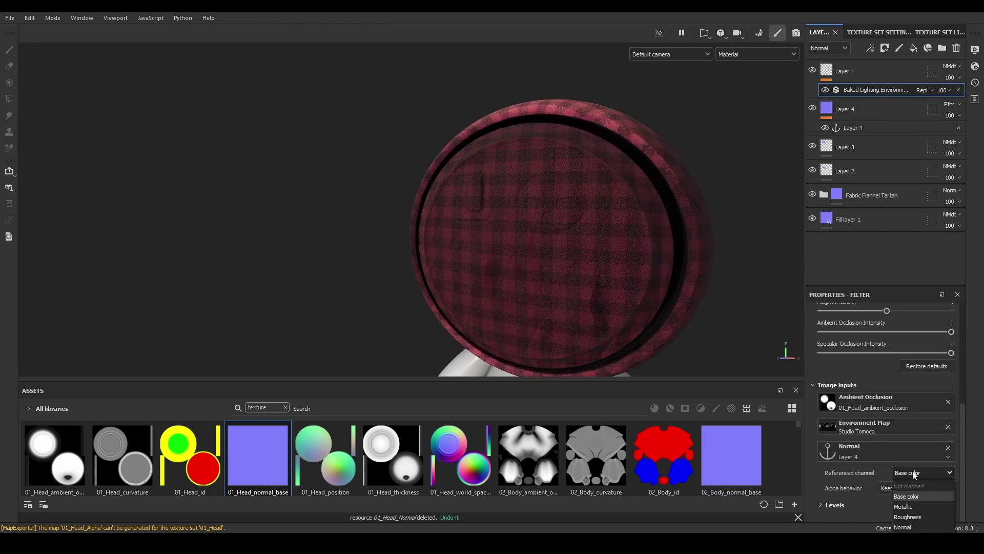
{"action": "left_click", "coordinate": [905, 527]}
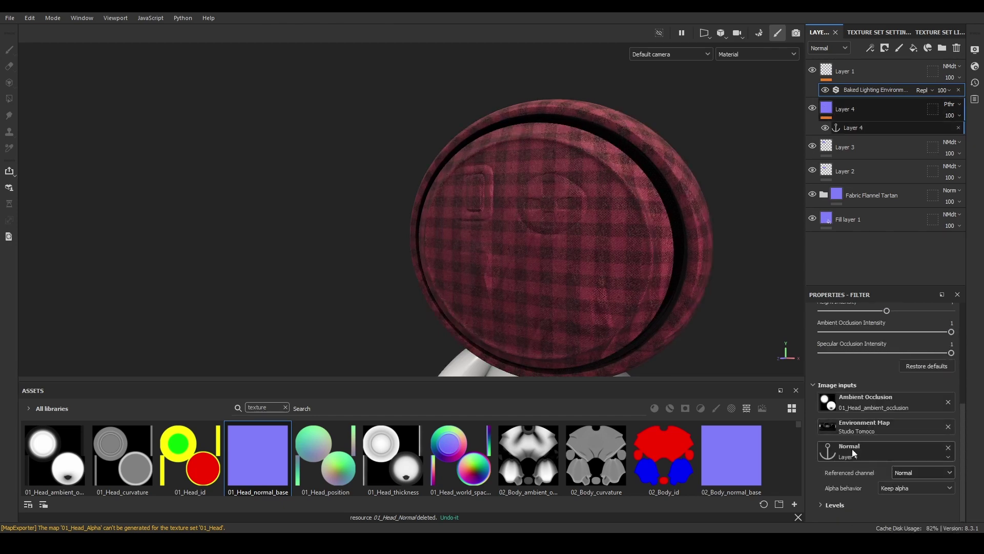
Switch the viewport to Base color and orbit so the tartan disc faces the camera
{"action": "left_click", "coordinate": [755, 54]}
{"action": "left_click", "coordinate": [748, 97]}
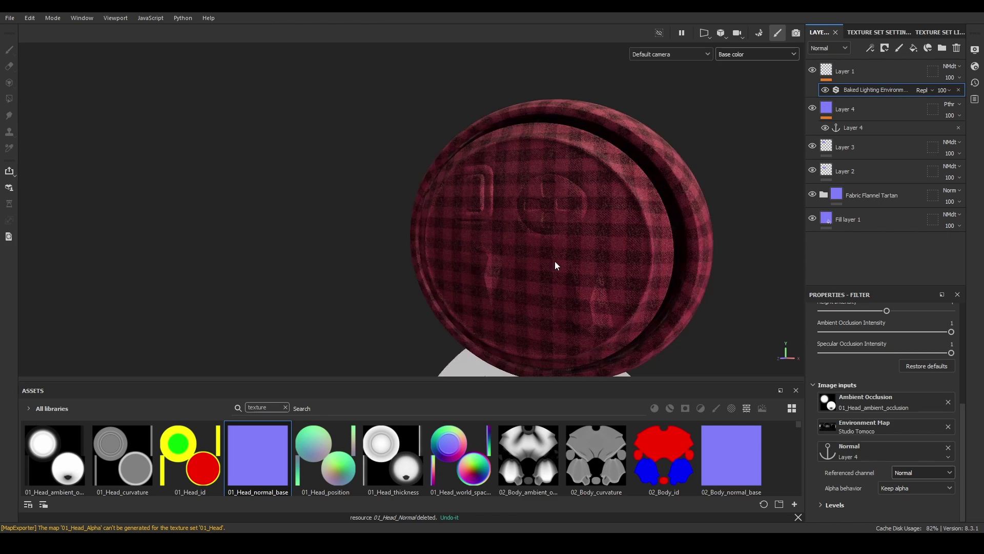
{"action": "left_click_drag", "start_coordinate": [555, 260], "coordinate": [563, 240], "text": "alt"}
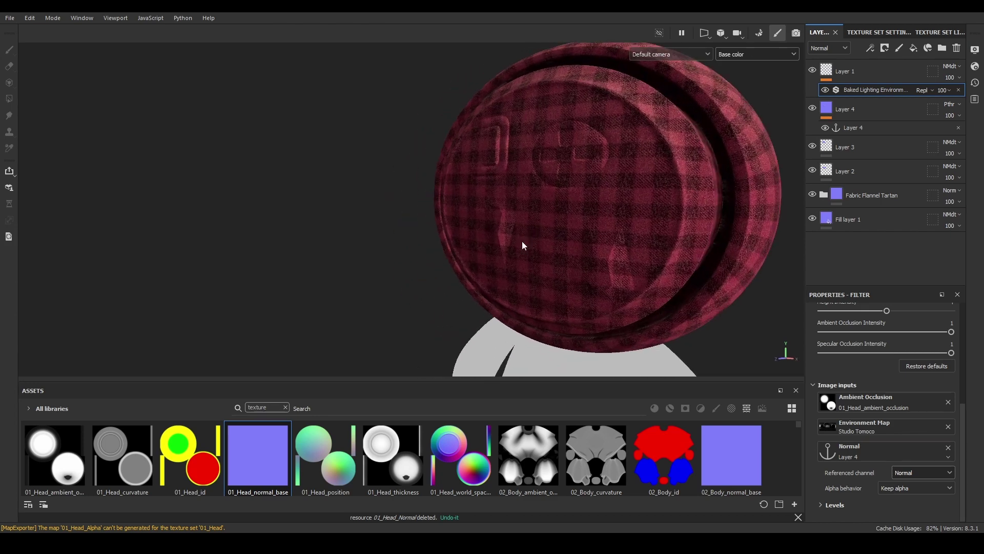
{"action": "mouse_move", "coordinate": [524, 246]}
{"action": "left_mouse_down", "text": "alt"}
{"action": "mouse_move", "coordinate": [643, 263]}
{"action": "mouse_move", "coordinate": [585, 260]}
{"action": "mouse_move", "coordinate": [547, 281]}
{"action": "mouse_move", "coordinate": [532, 261]}
{"action": "left_mouse_up", "text": "alt"}
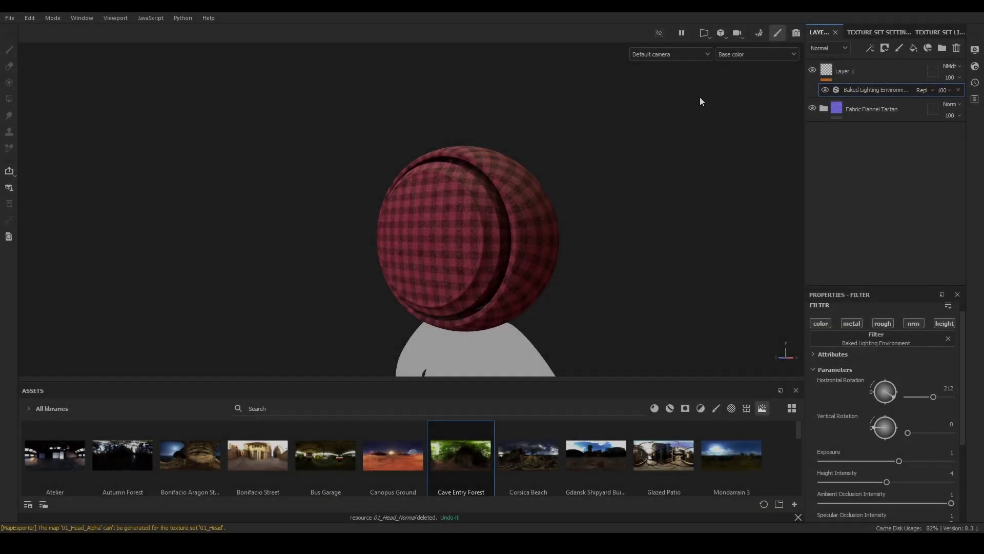
Set the viewport back to Material and rotate the environment light around the tartan head
{"action": "left_click", "coordinate": [740, 54]}
{"action": "left_click", "coordinate": [727, 92]}
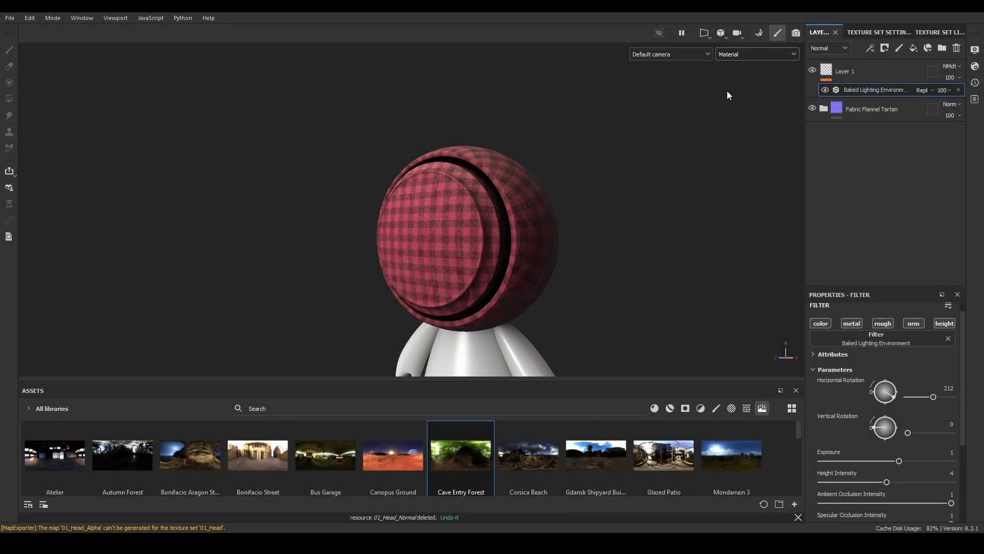
{"action": "mouse_move", "coordinate": [500, 242]}
{"action": "right_mouse_down", "text": "shift"}
{"action": "mouse_move", "coordinate": [509, 246]}
{"action": "mouse_move", "coordinate": [491, 249]}
{"action": "right_mouse_up", "text": "shift"}
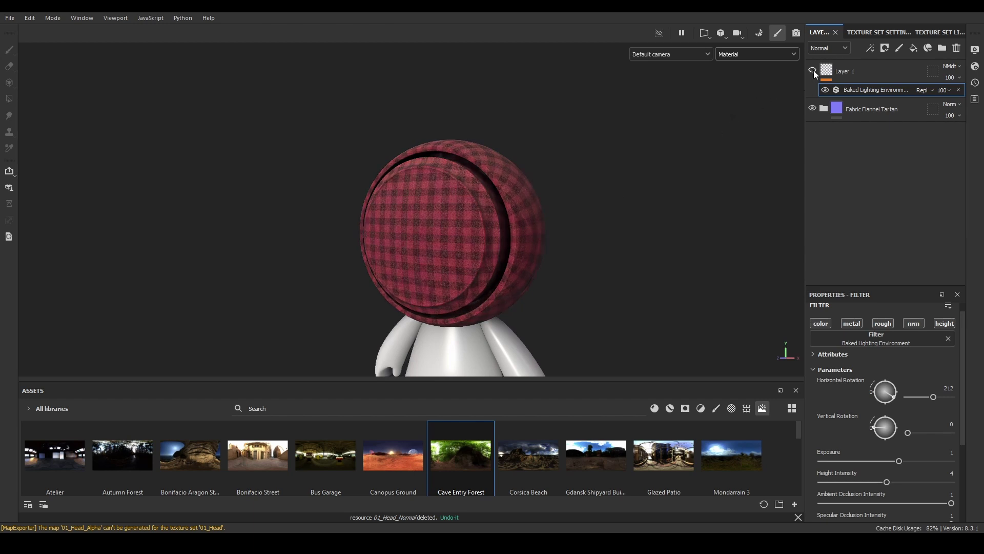
{"action": "left_click_drag", "start_coordinate": [538, 263], "coordinate": [487, 272], "text": "alt"}
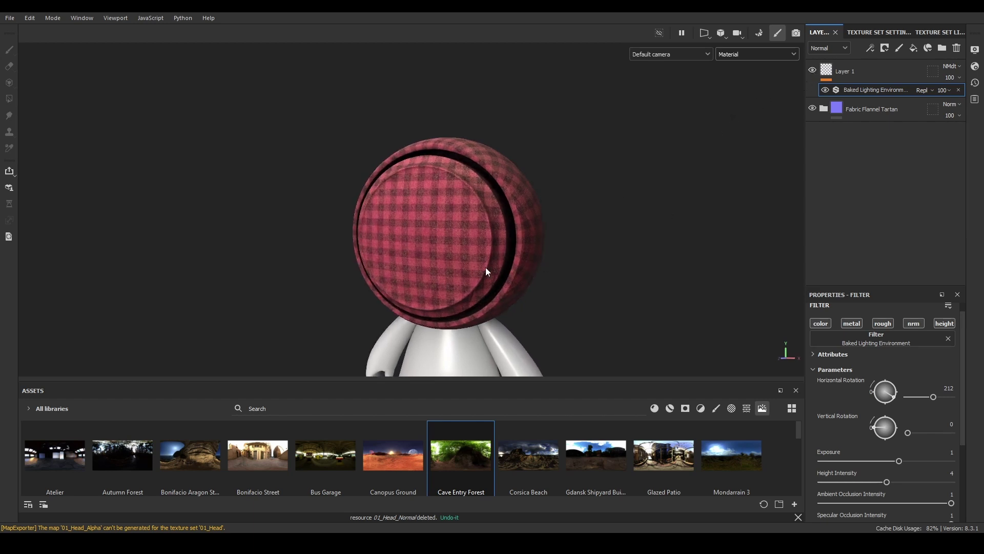
{"action": "mouse_move", "coordinate": [475, 268]}
{"action": "right_mouse_down", "text": "shift"}
{"action": "mouse_move", "coordinate": [491, 273]}
{"action": "mouse_move", "coordinate": [483, 266]}
{"action": "right_mouse_up", "text": "shift"}
{"action": "left_click_drag", "start_coordinate": [483, 267], "coordinate": [522, 272], "text": "alt"}
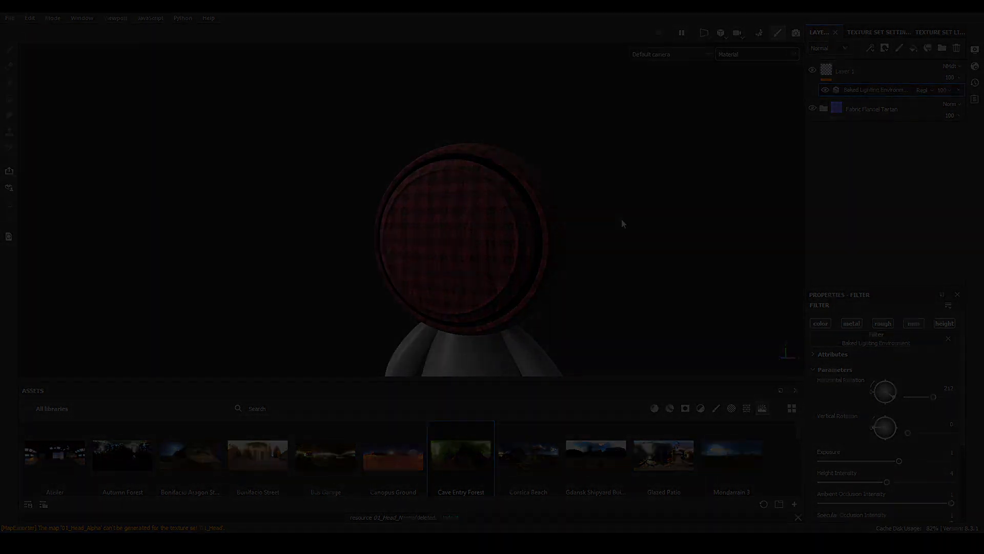